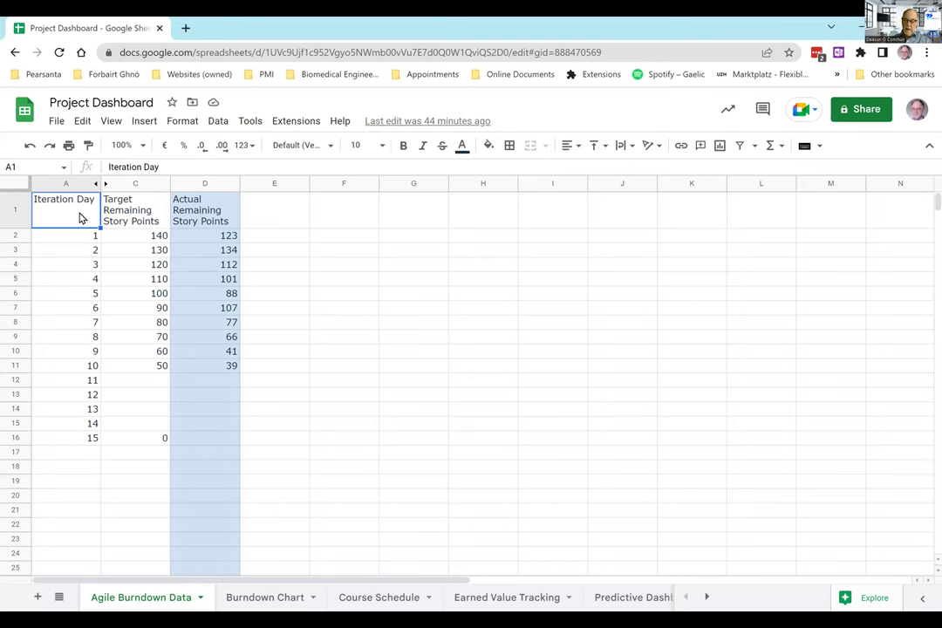
Step: Select the burndown data range A1:D16, from the headers through iteration day 15
key("shift+Right")
key("shift+Right")
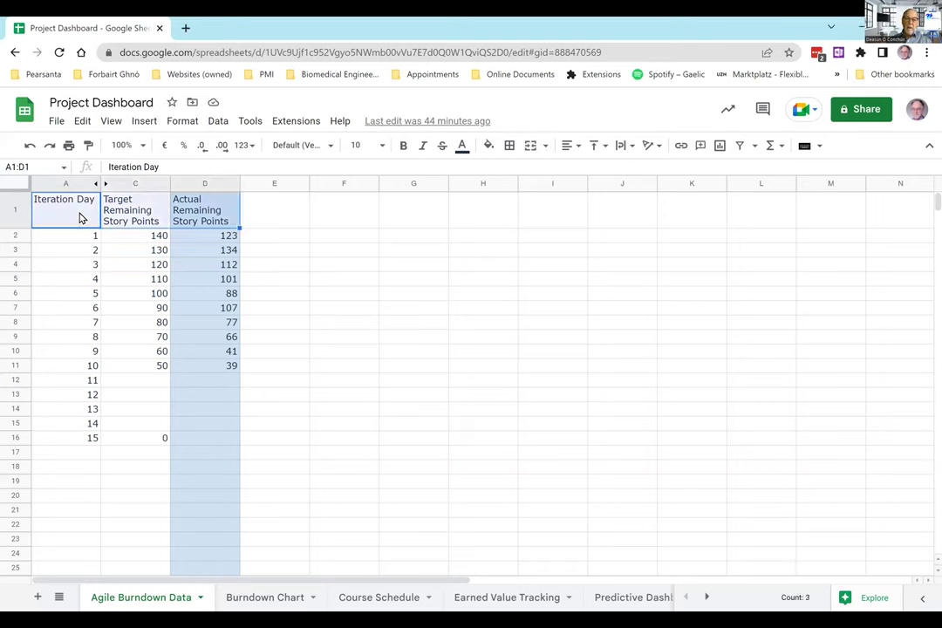
key("shift+Down")
key("shift+Down")
key("shift+Down")
key("shift+Down")
key("shift+Down")
key("shift+Down")
key("shift+Down")
key("shift+Down")
key("shift+Down")
key("shift+Down")
key("shift+Down")
key("shift+Down")
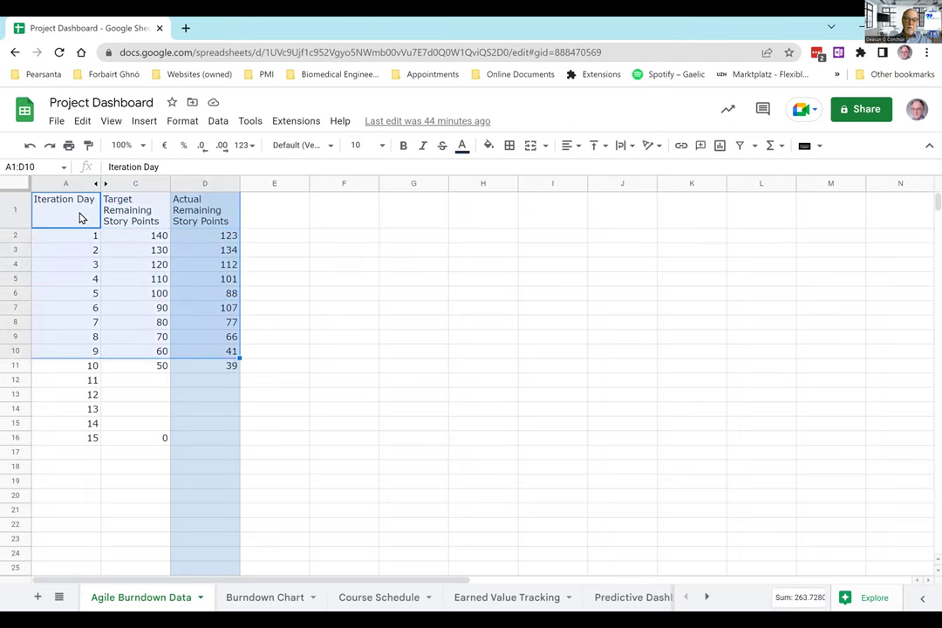
key("shift+Down")
key("shift+Down")
key("shift+Down")
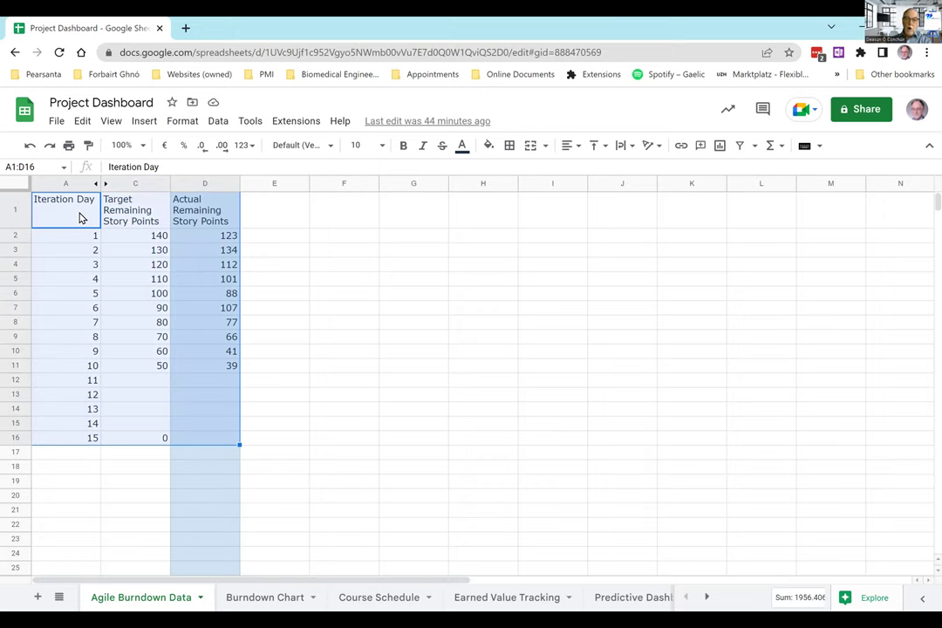
Step: View the Burndown Chart sheet and locate the chart insertion command without inserting a chart
left_click(272, 600)
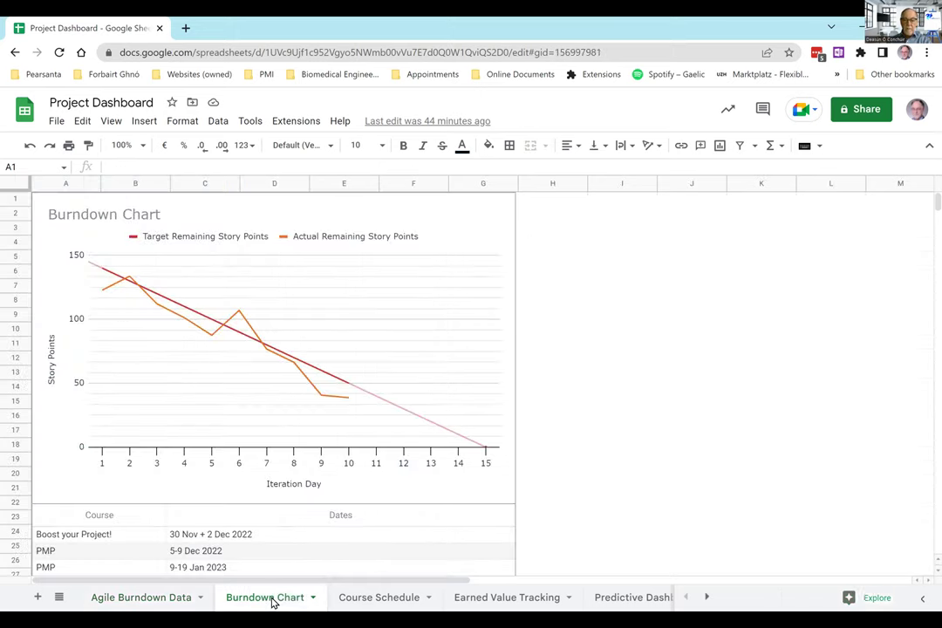
left_click(143, 122)
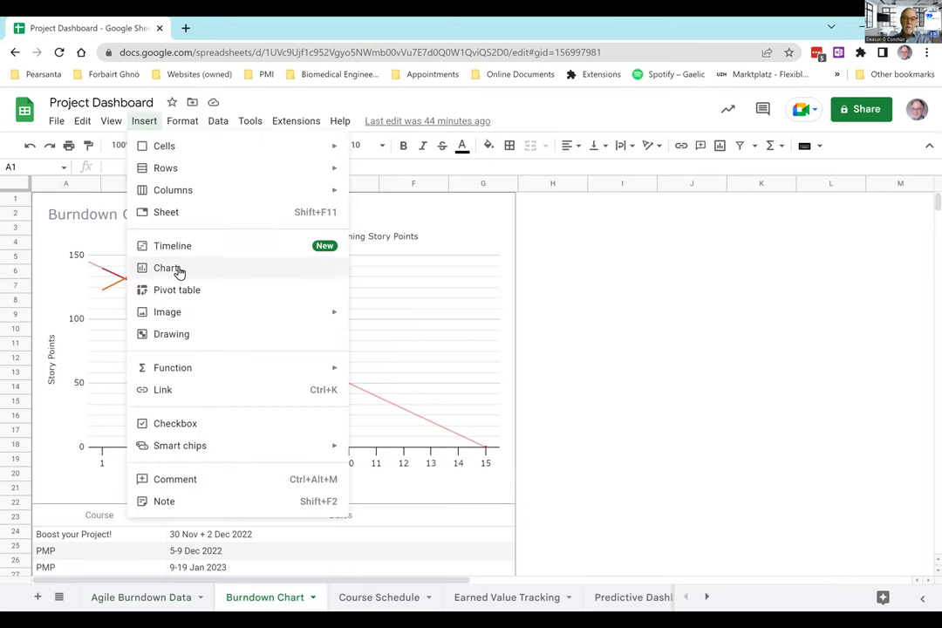
left_click(573, 301)
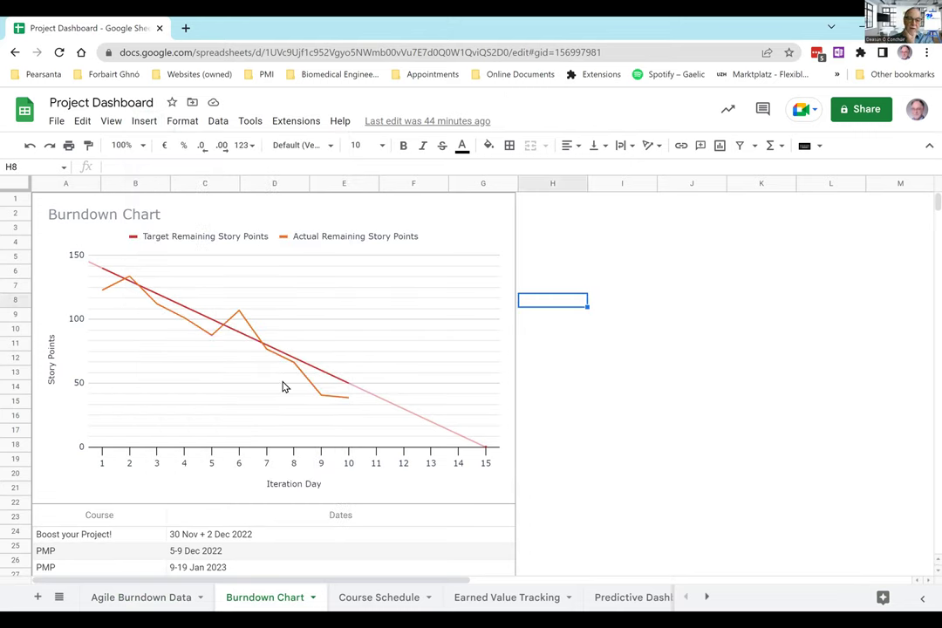
Step: Clear cells C7:E16 on the Agile Burndown Data sheet, removing the story points for iteration days 6 to 15
left_click(158, 601)
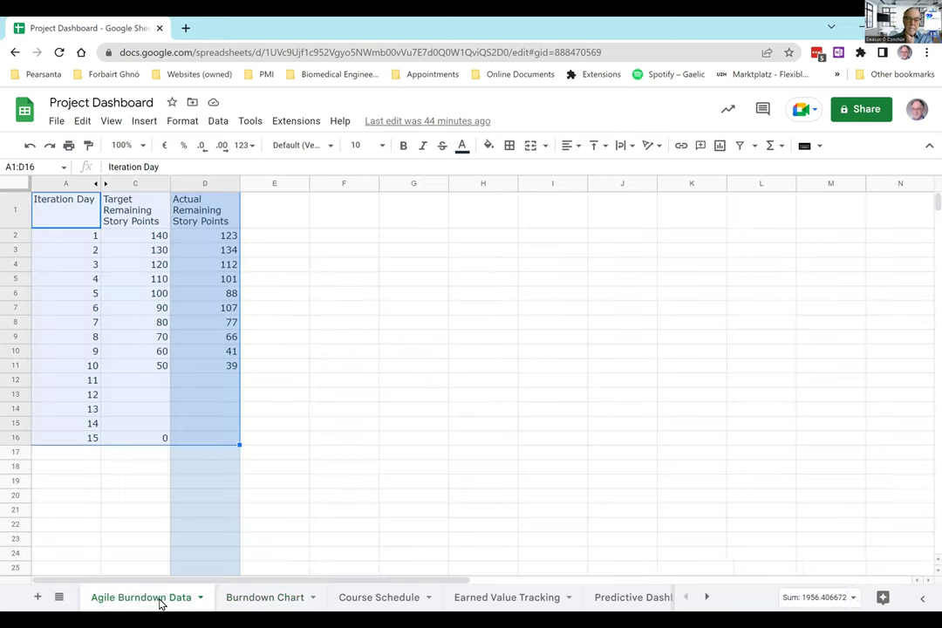
left_click(156, 310)
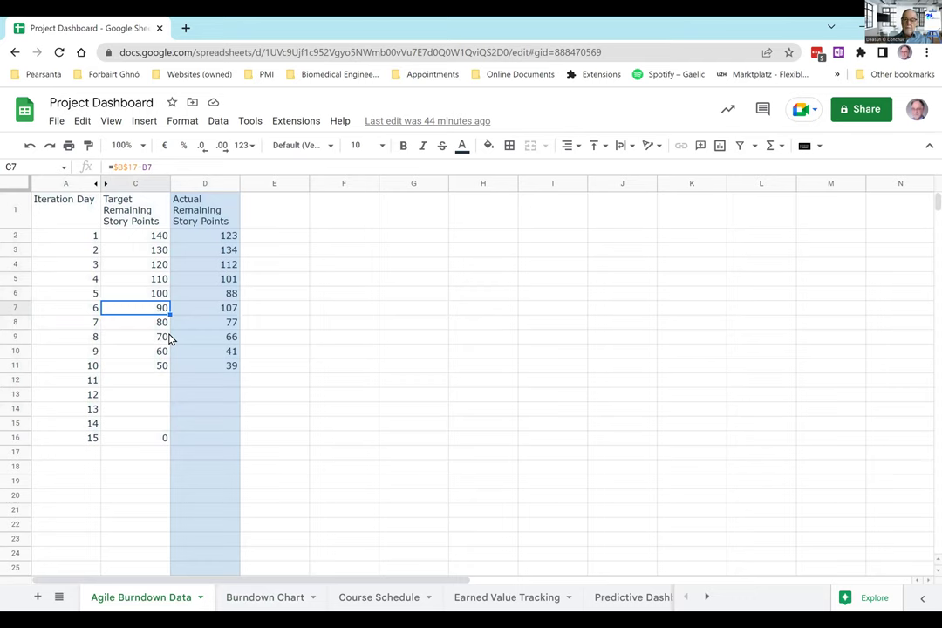
key("shift+Right")
key("shift+Right")
key("shift+Down")
key("shift+Down")
key("shift+Down")
key("shift+Down")
key("shift+Down")
key("shift+Down")
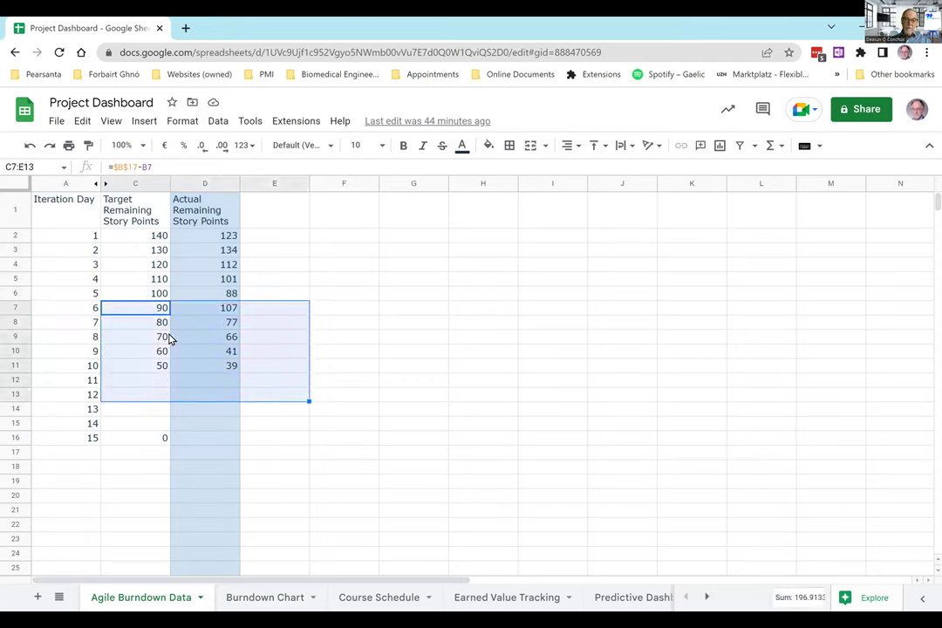
key("shift+Down")
key("shift+Down")
key("shift+Down")
key("Delete")
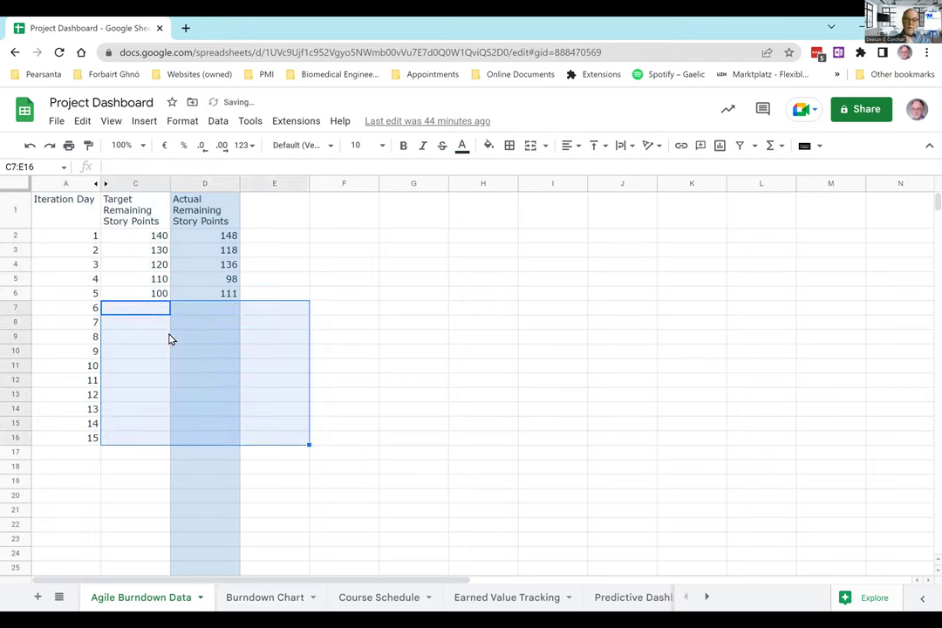
Step: Review the Burndown Chart sheet and its web publishing options with Burndown Chart as the linked content, then close the options
left_click(276, 598)
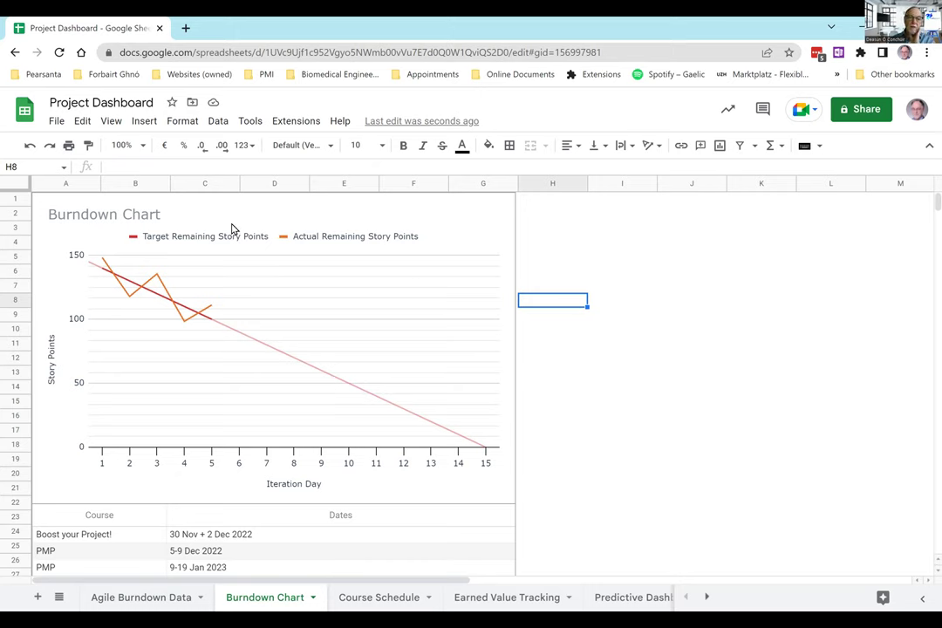
left_click(56, 122)
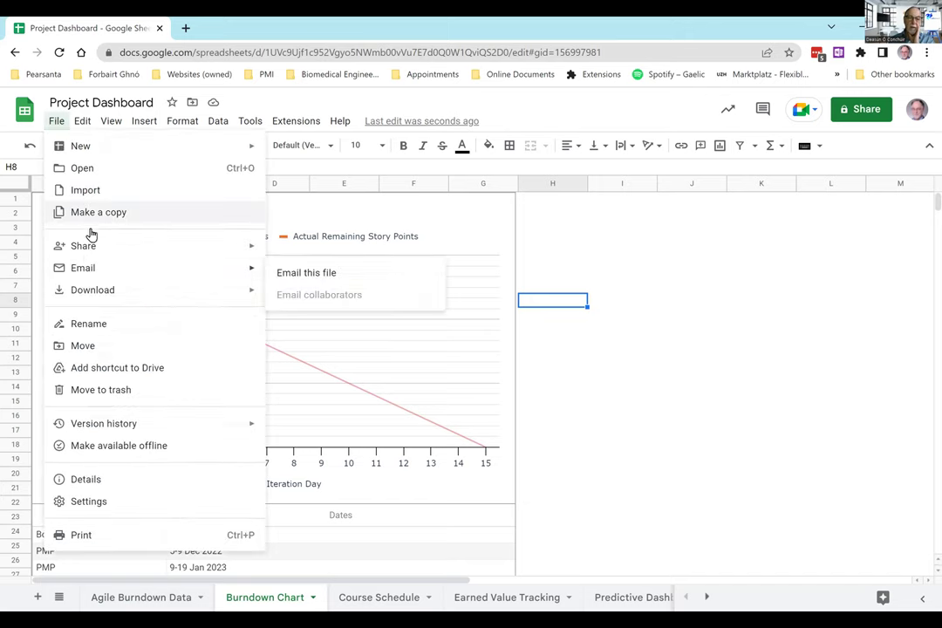
mouse_move(226, 253)
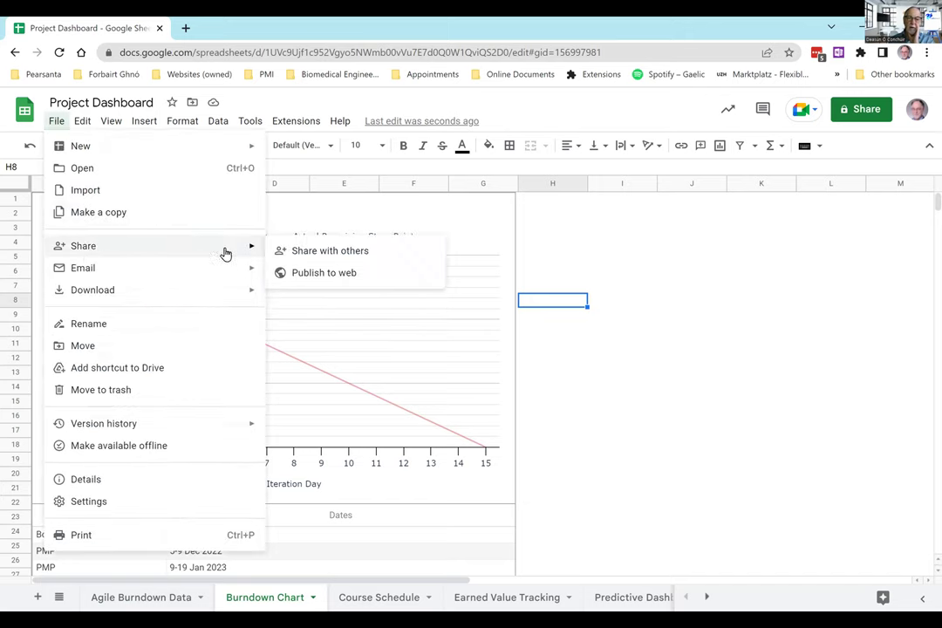
left_click(321, 276)
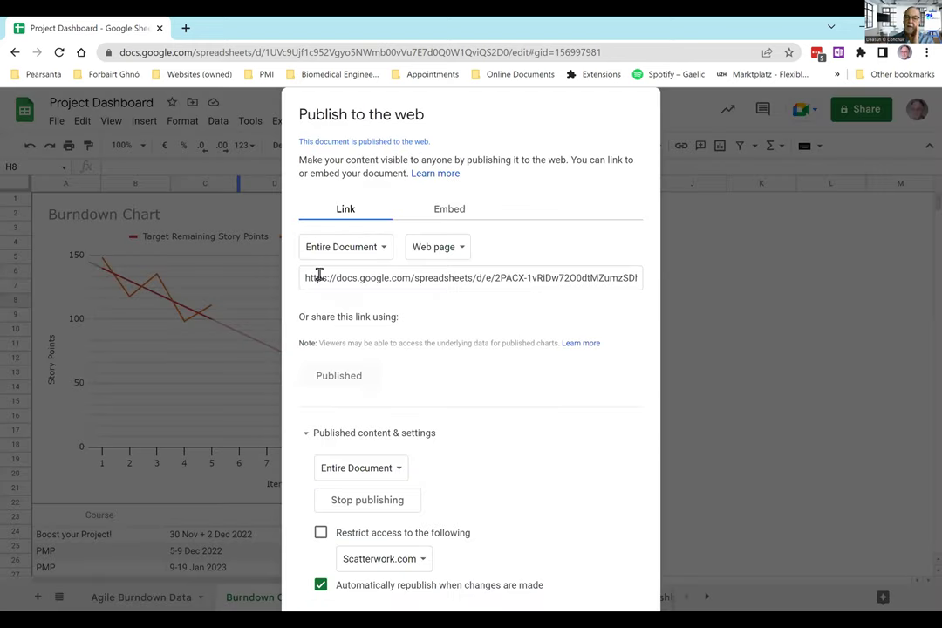
left_click(375, 247)
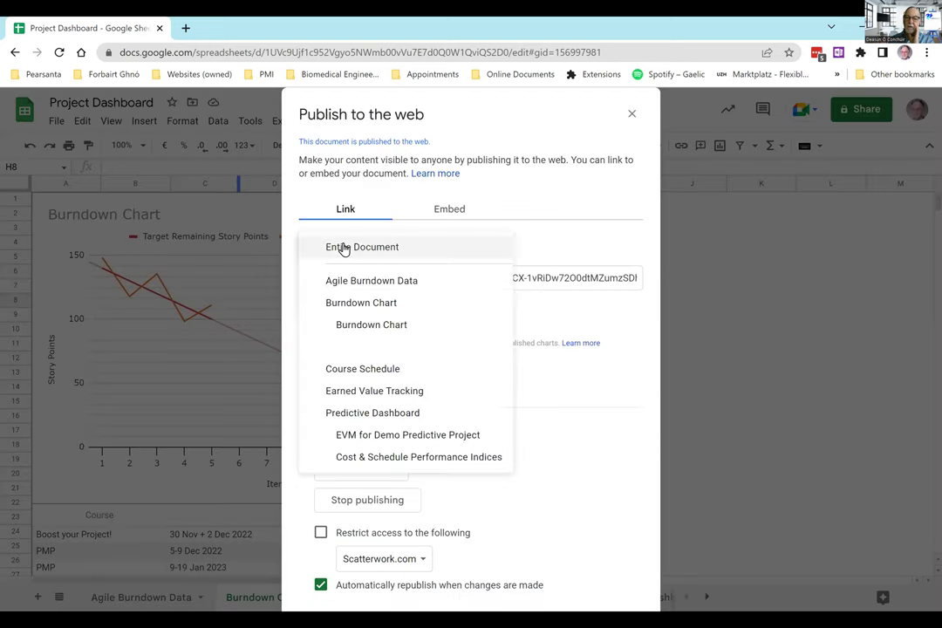
left_click(379, 305)
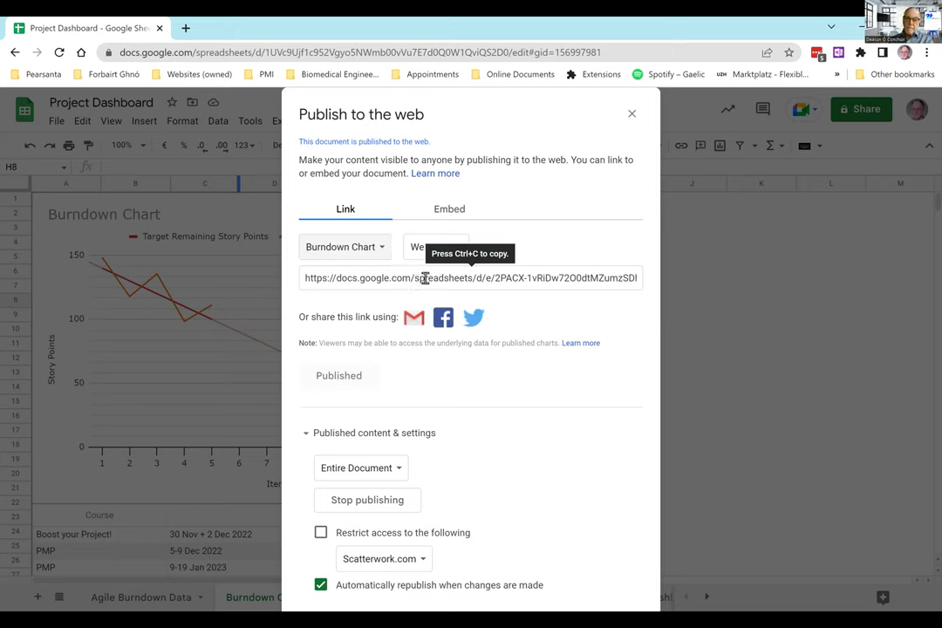
left_click(454, 211)
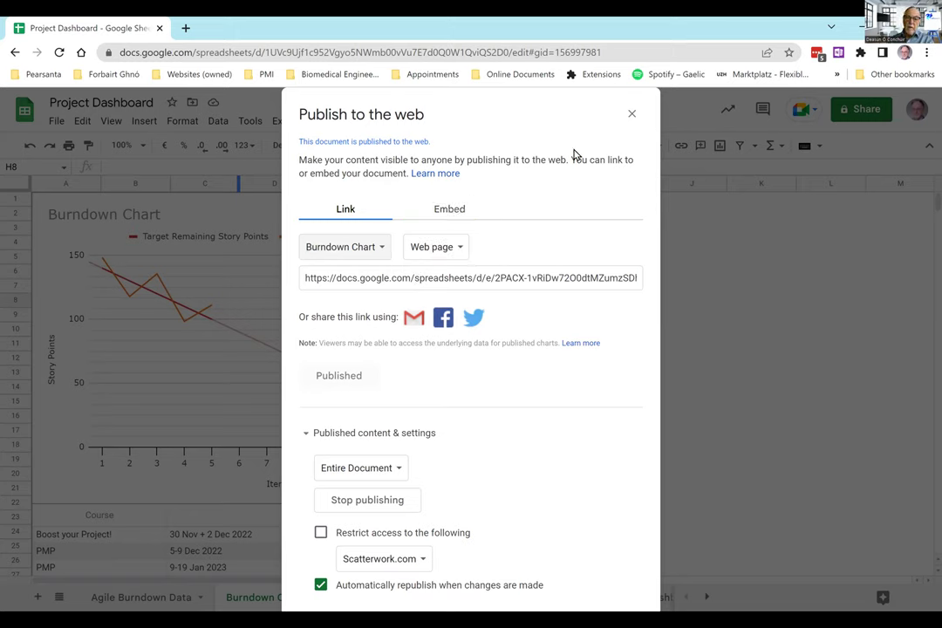
left_click(632, 114)
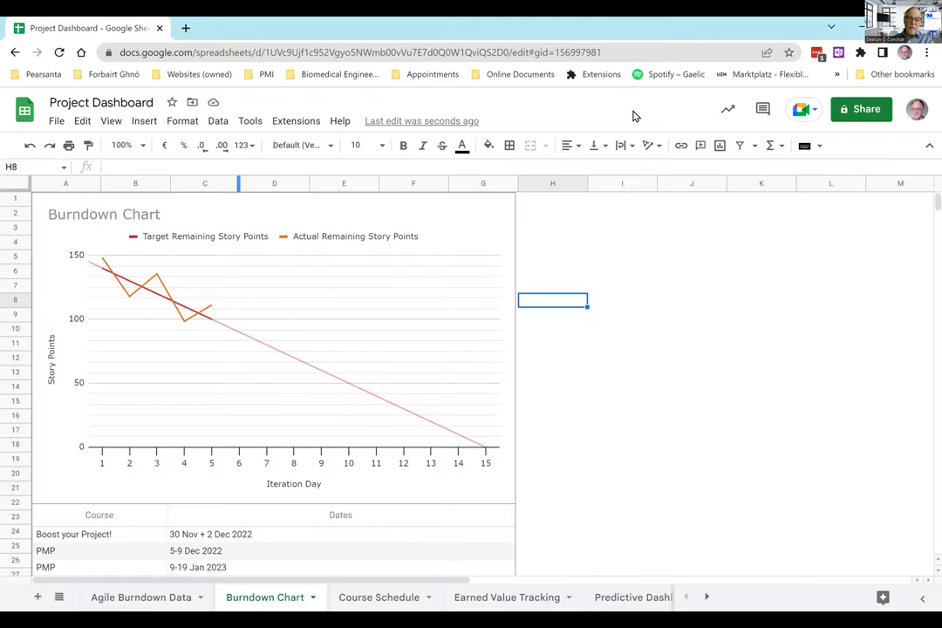
Step: Review the Agile Burndown Data sheet against the Burndown Chart sheet and check the file's sharing choices
left_click(135, 599)
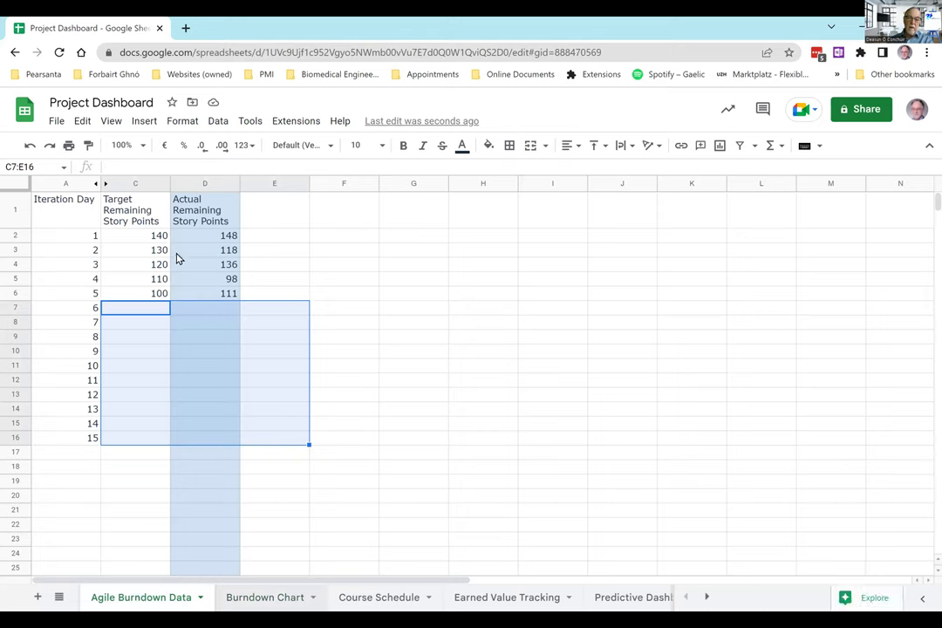
left_click(90, 213)
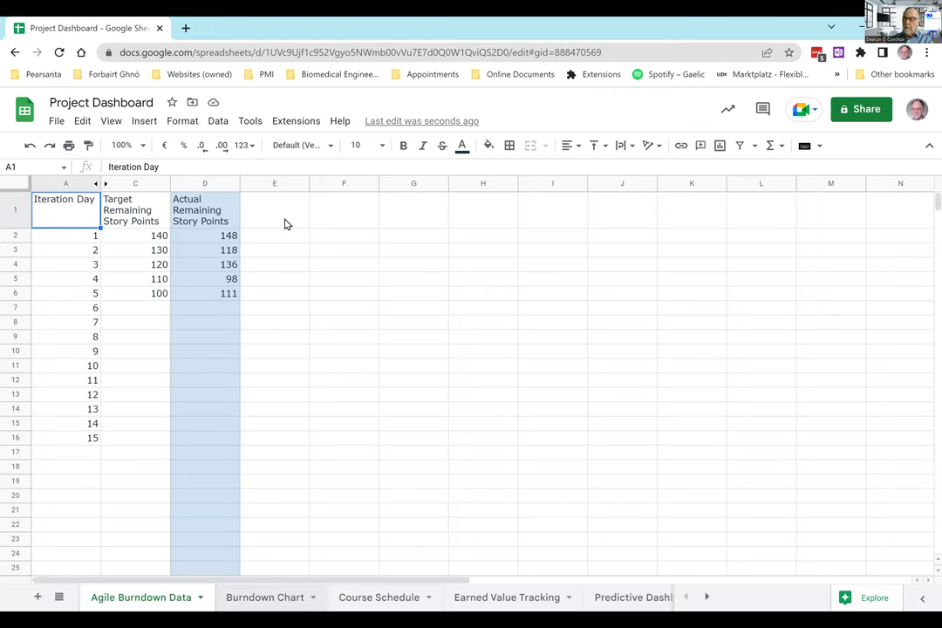
left_click(281, 601)
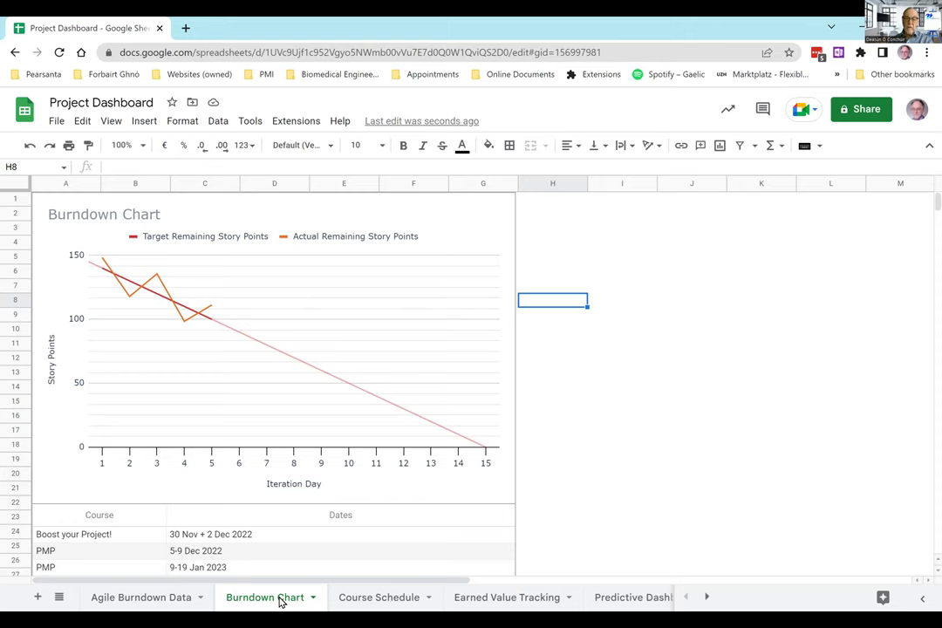
left_click(54, 121)
mouse_move(66, 253)
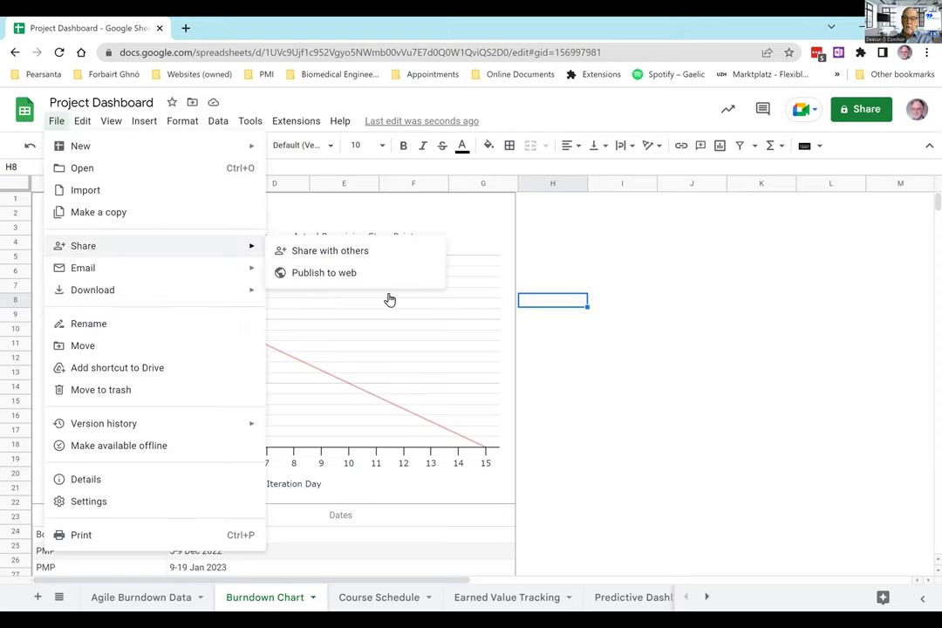
left_click(622, 431)
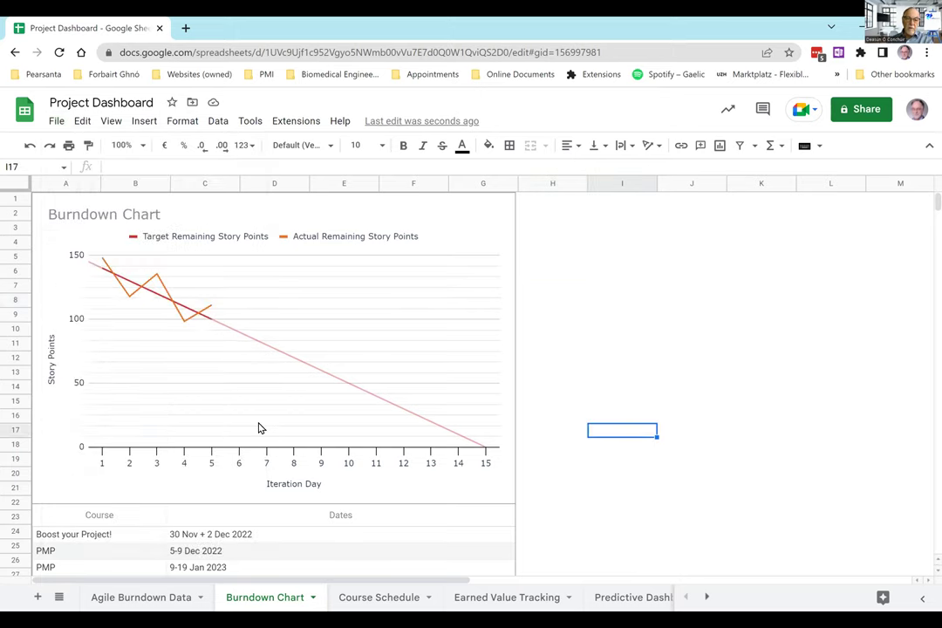
Step: Examine the course and dates table below the burndown chart alongside its source data on the Course Schedule sheet
scroll(258, 428, "down", 3)
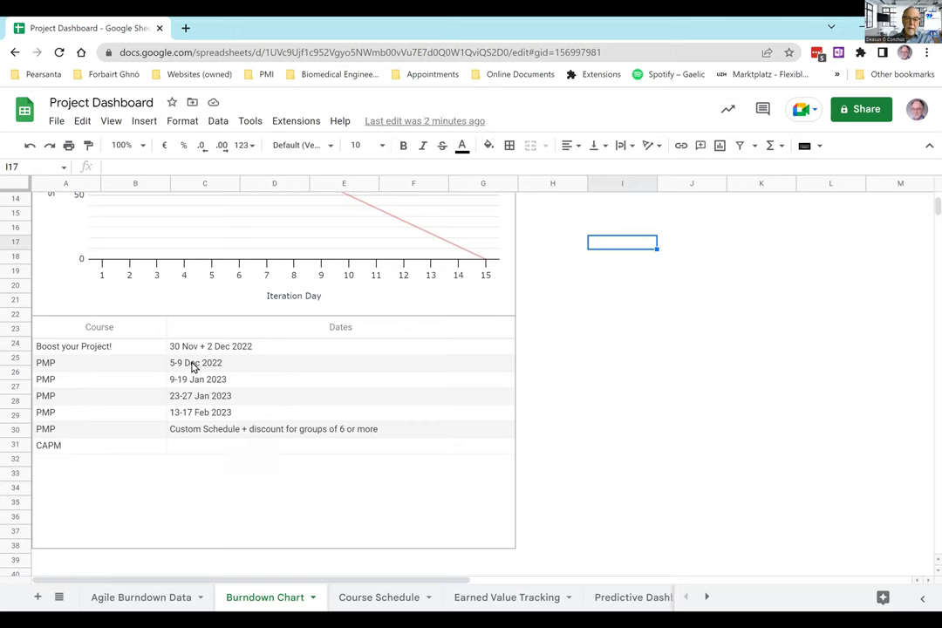
left_click(380, 601)
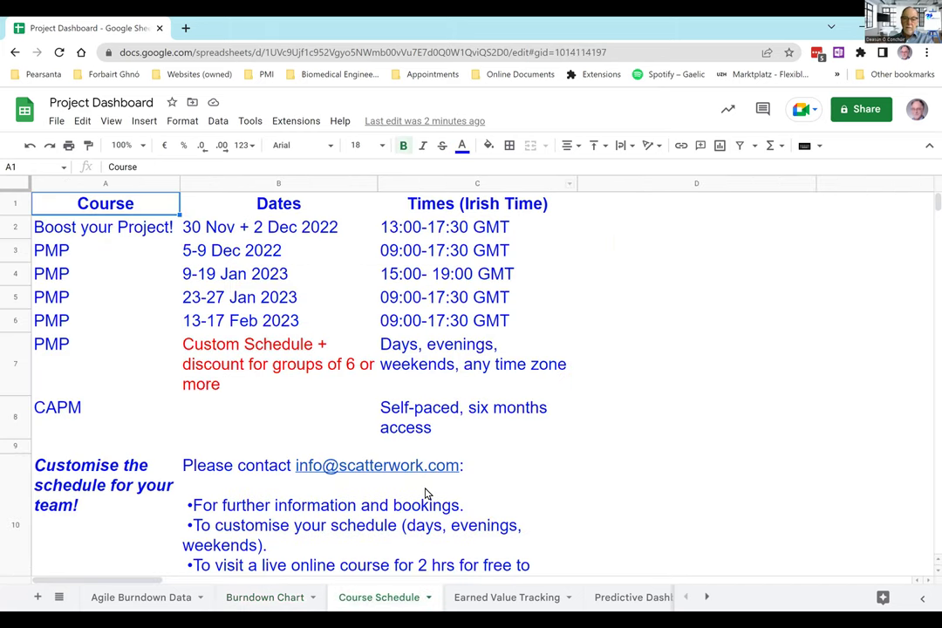
mouse_move(427, 490)
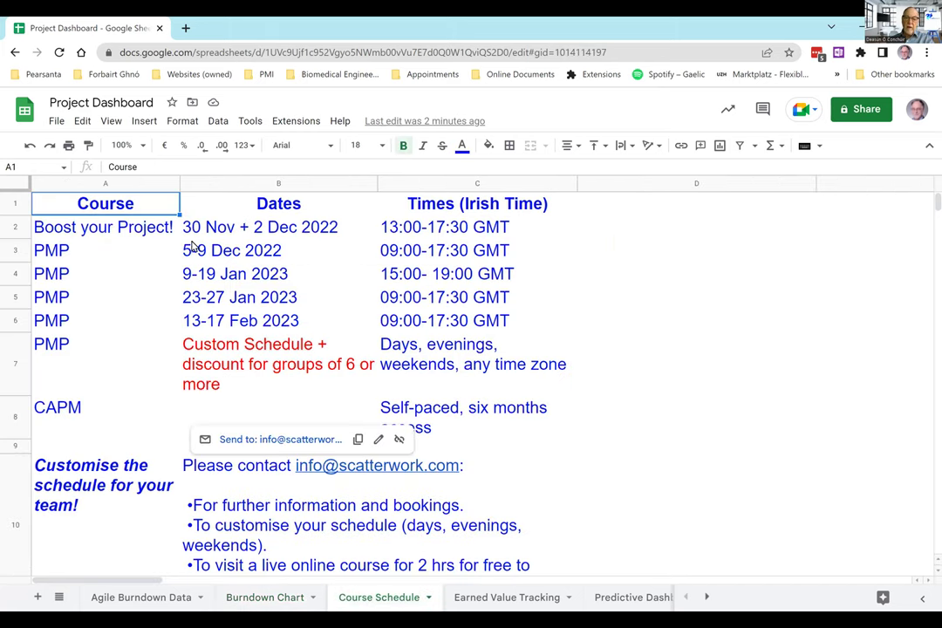
left_click(255, 597)
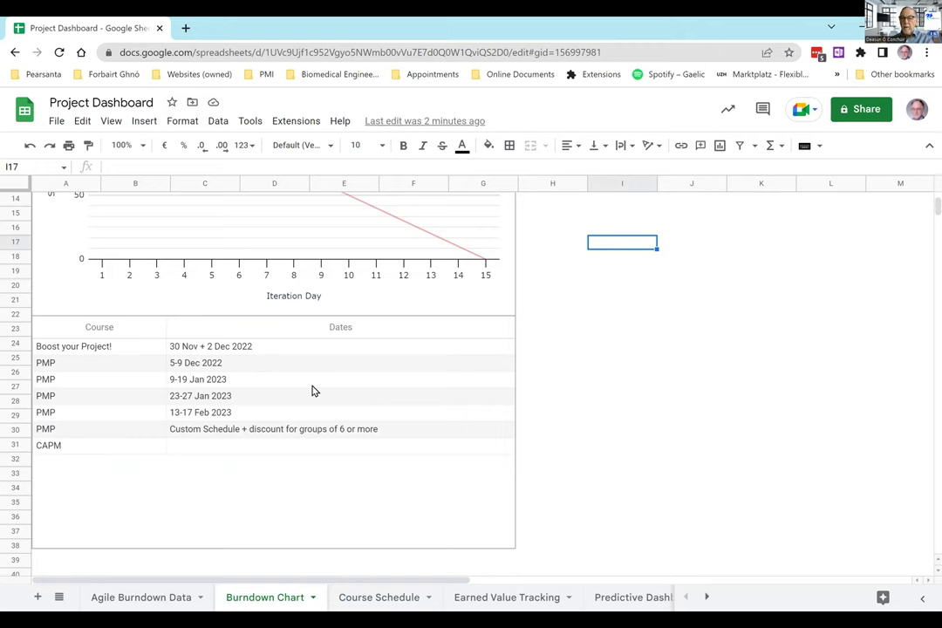
scroll(313, 391, "up", 5)
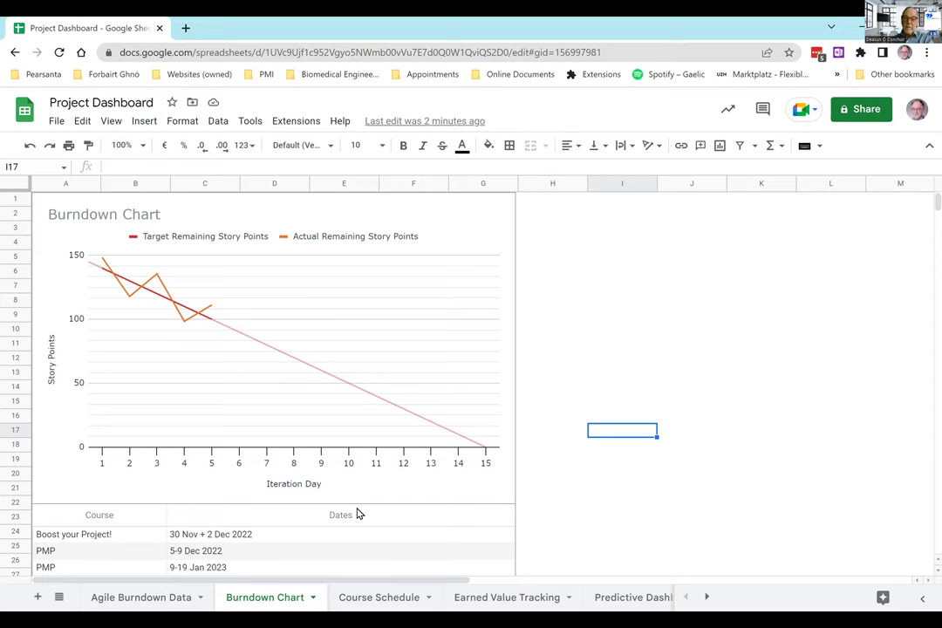
Step: Examine the Earned Value Tracking figures alongside the EVM and performance index charts on the Predictive Dashboard sheet
left_click(482, 599)
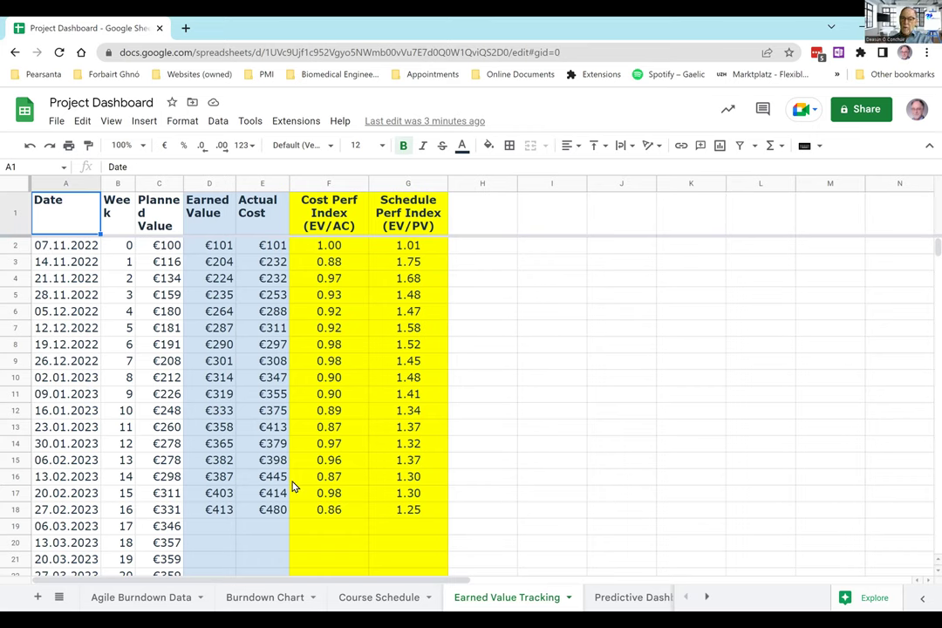
scroll(293, 498, "down", 4)
scroll(288, 496, "up", 2)
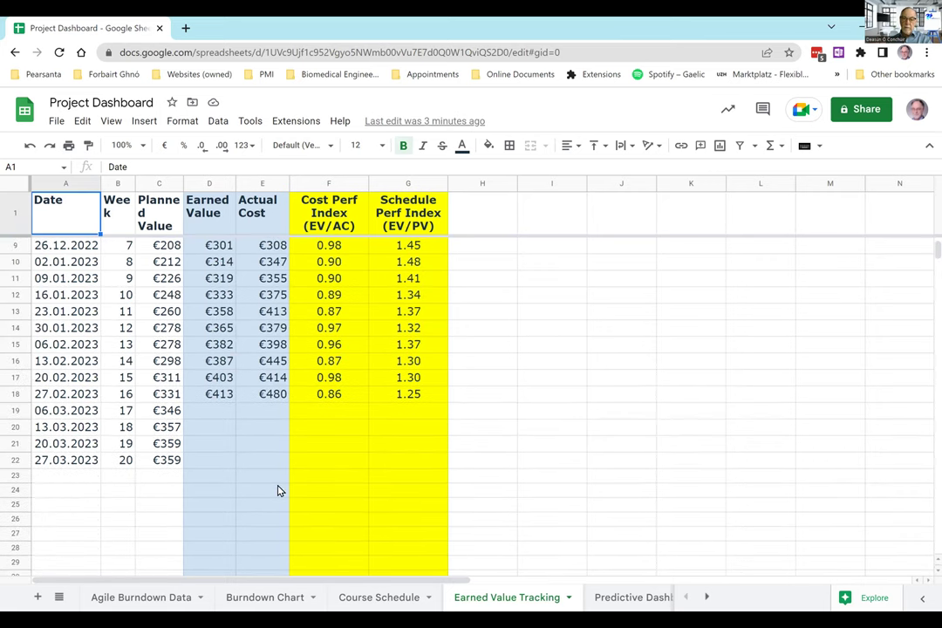
left_click(620, 600)
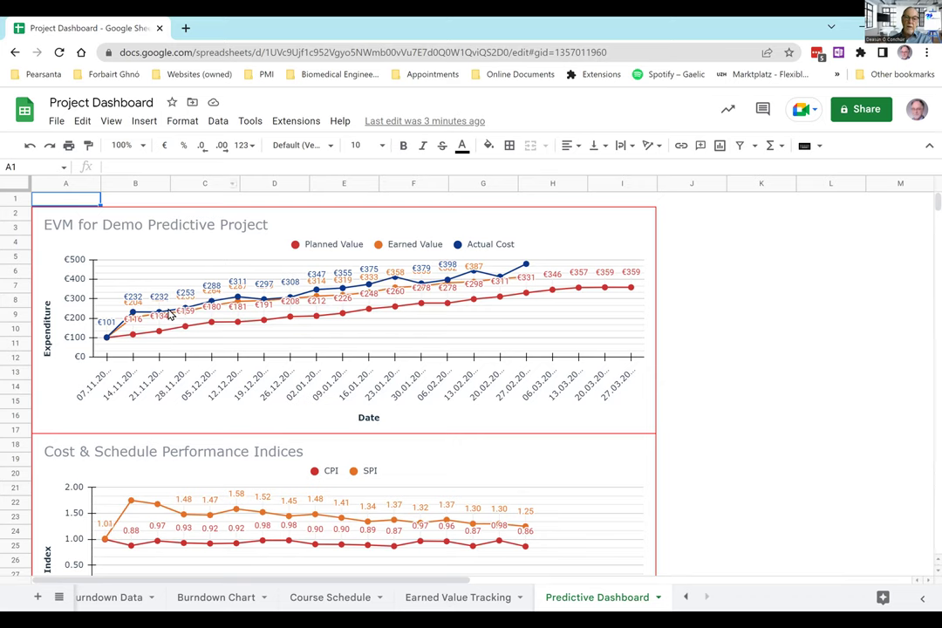
left_click(457, 598)
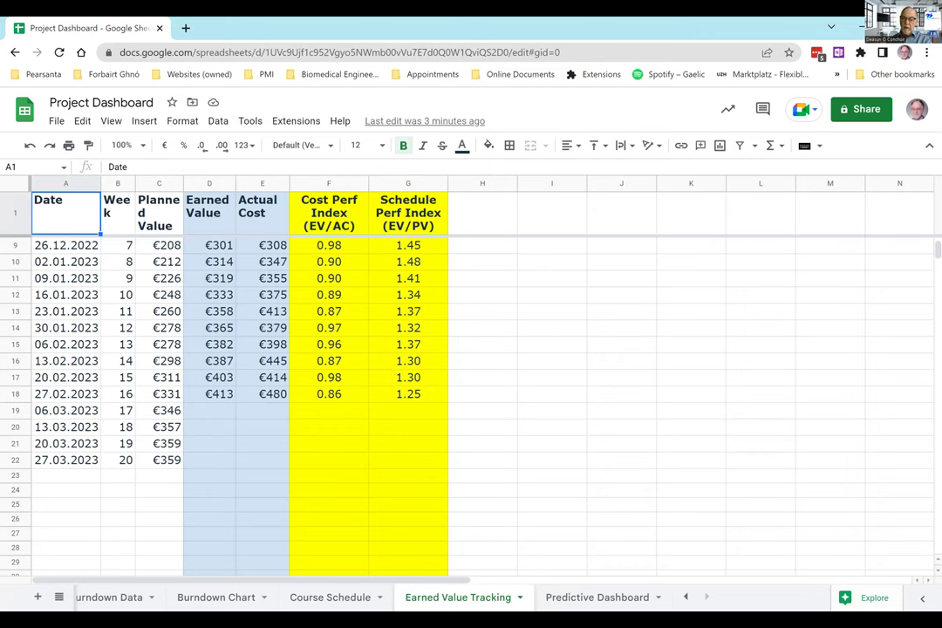
left_click(598, 604)
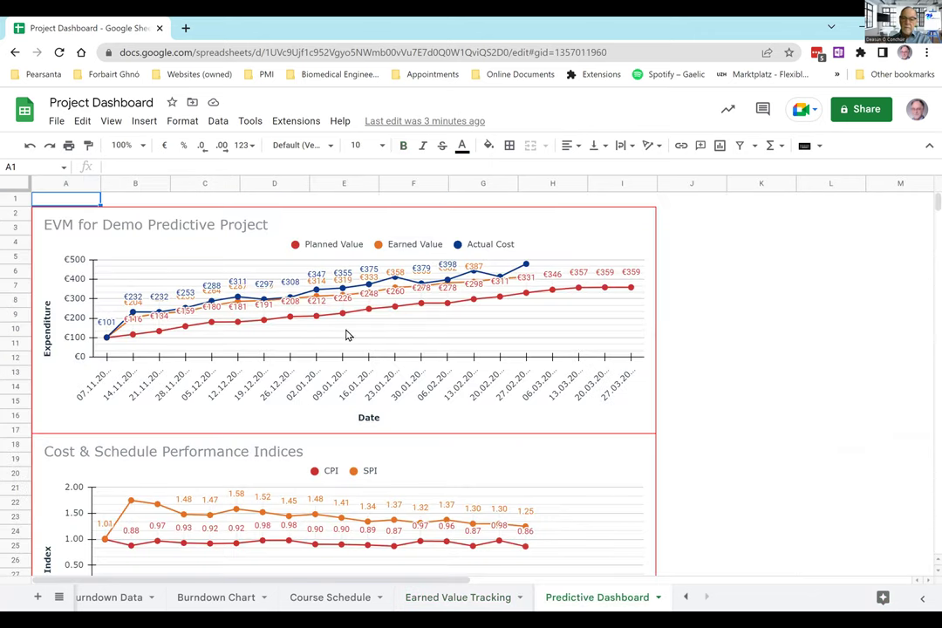
Step: Clear the earned value, actual cost and performance index cells D14:G18 on the Earned Value Tracking sheet and check the Predictive Dashboard charts
left_click(463, 604)
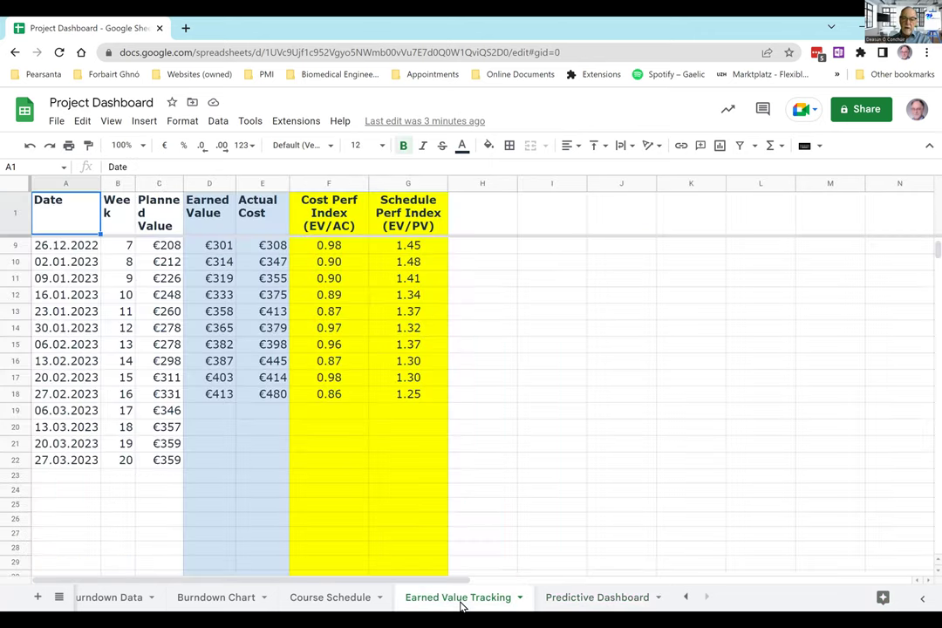
left_click(220, 334)
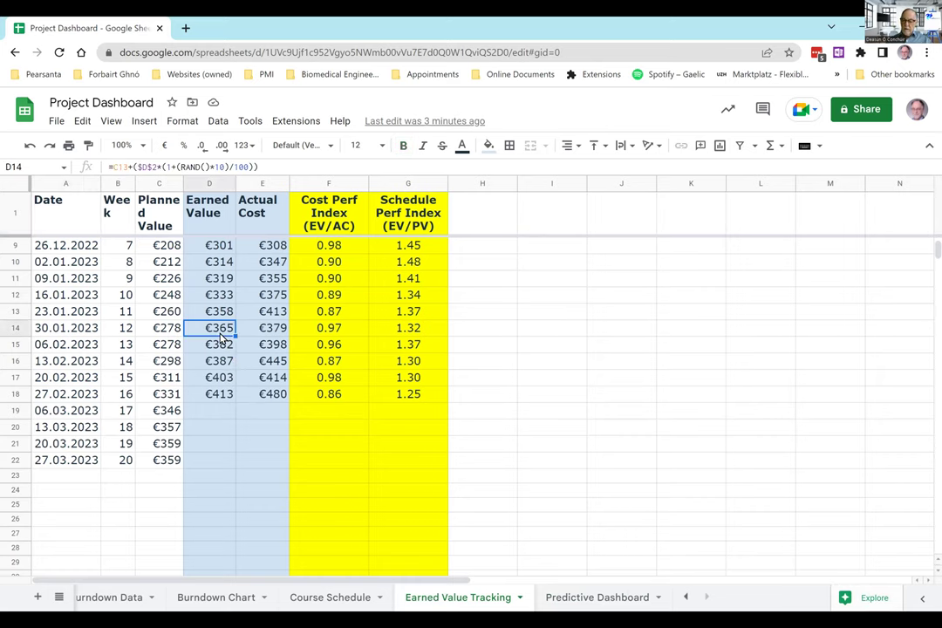
key("shift+Right")
key("shift+Right")
key("shift+Right")
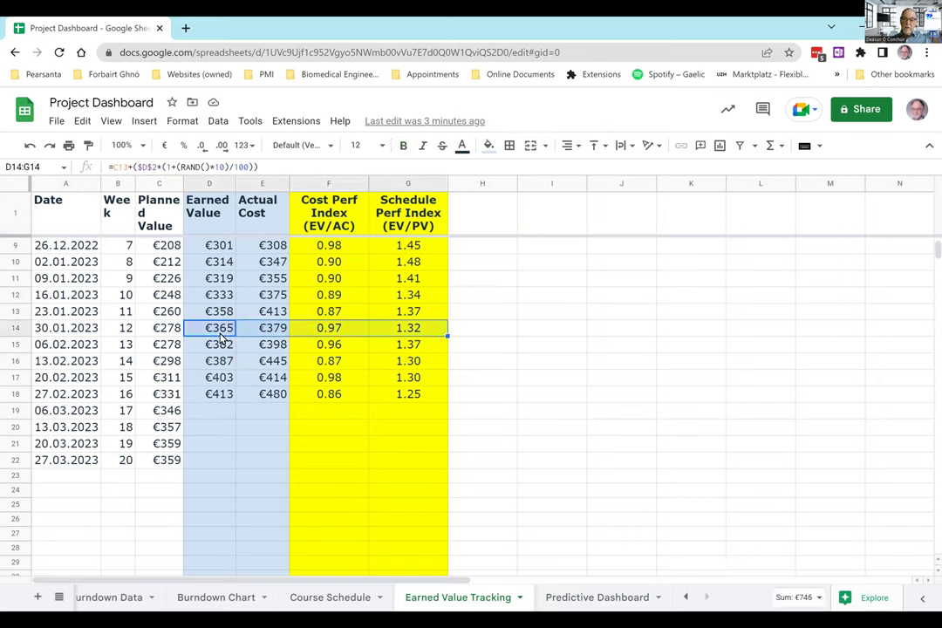
key("shift+Down")
key("shift+Down")
key("shift+Down")
key("shift+Down")
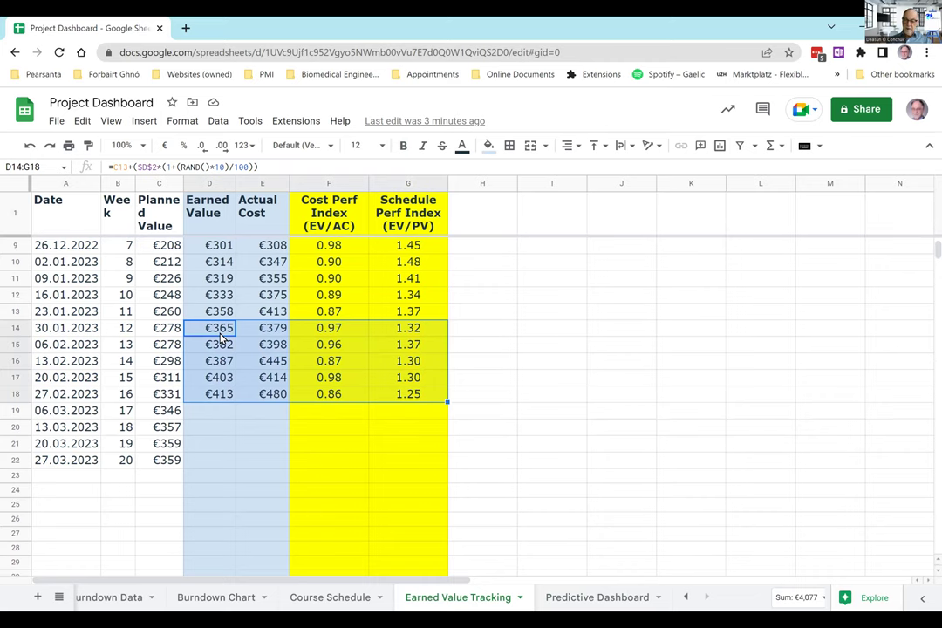
key("Delete")
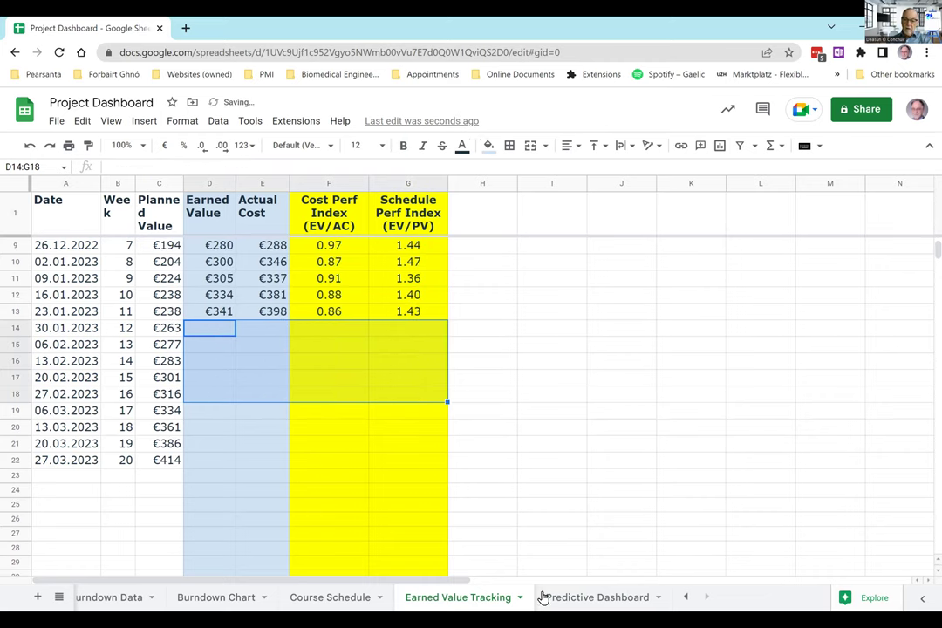
left_click(552, 601)
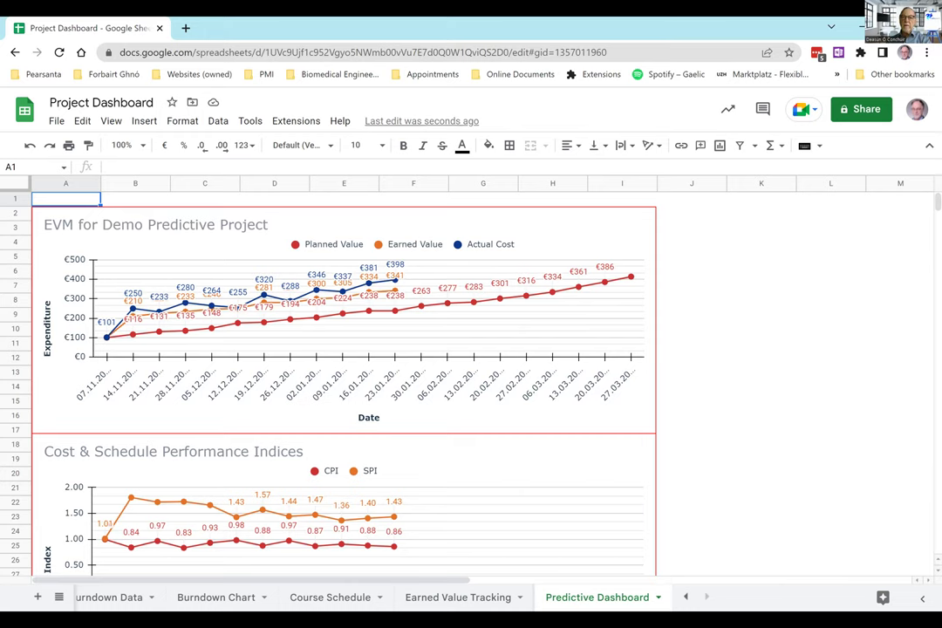
key("alt+Tab")
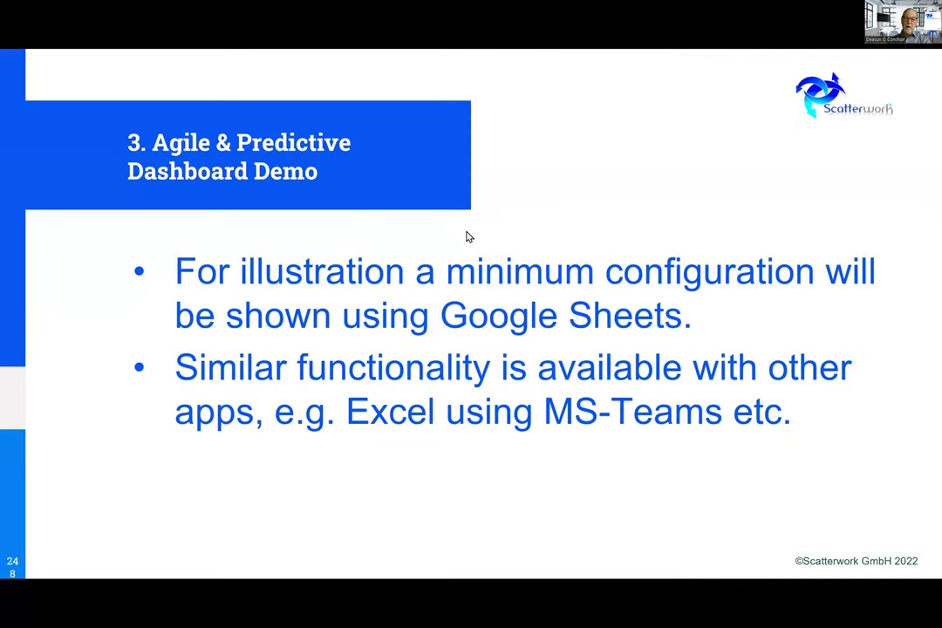
key("Right")
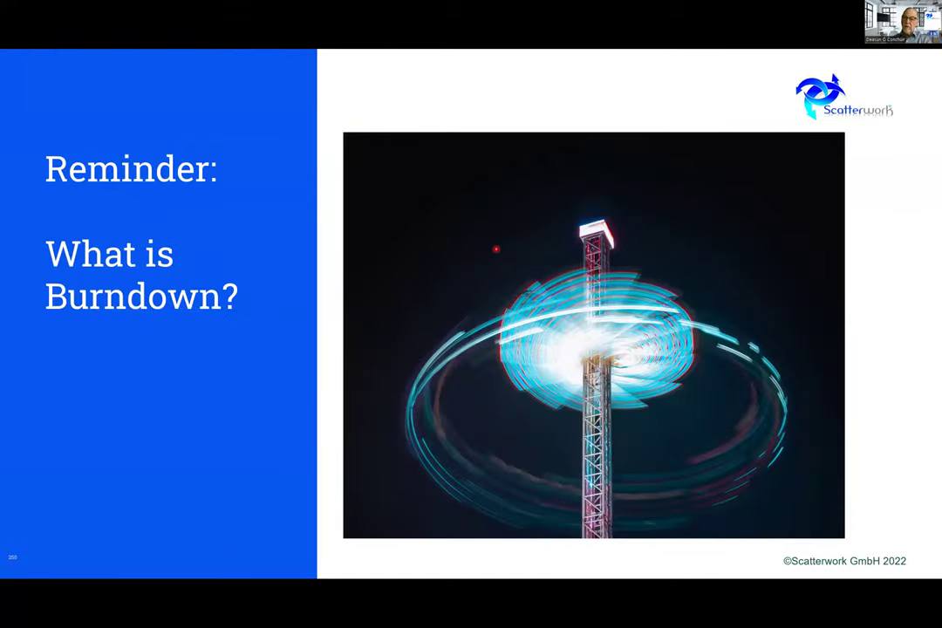
key("Right")
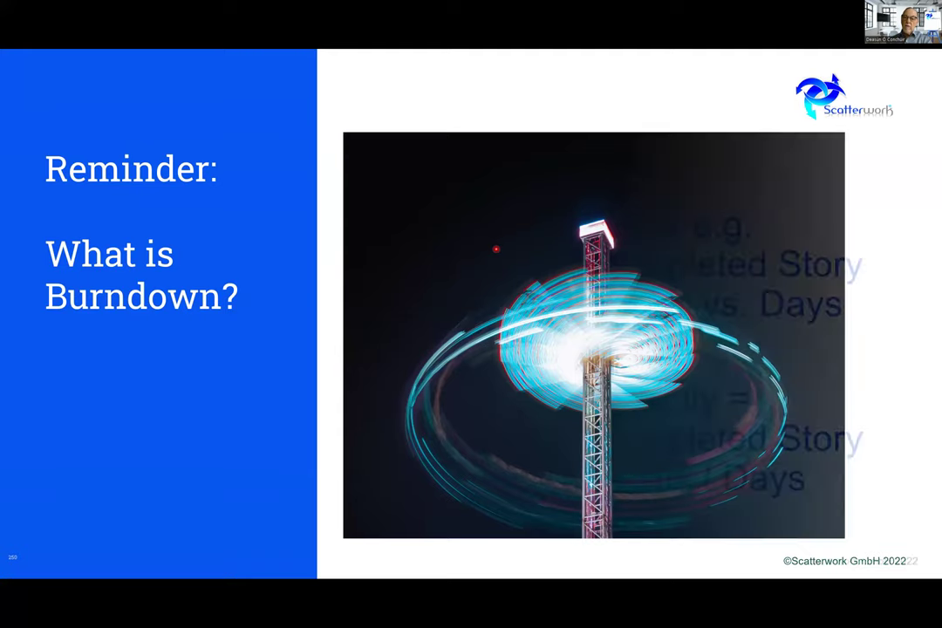